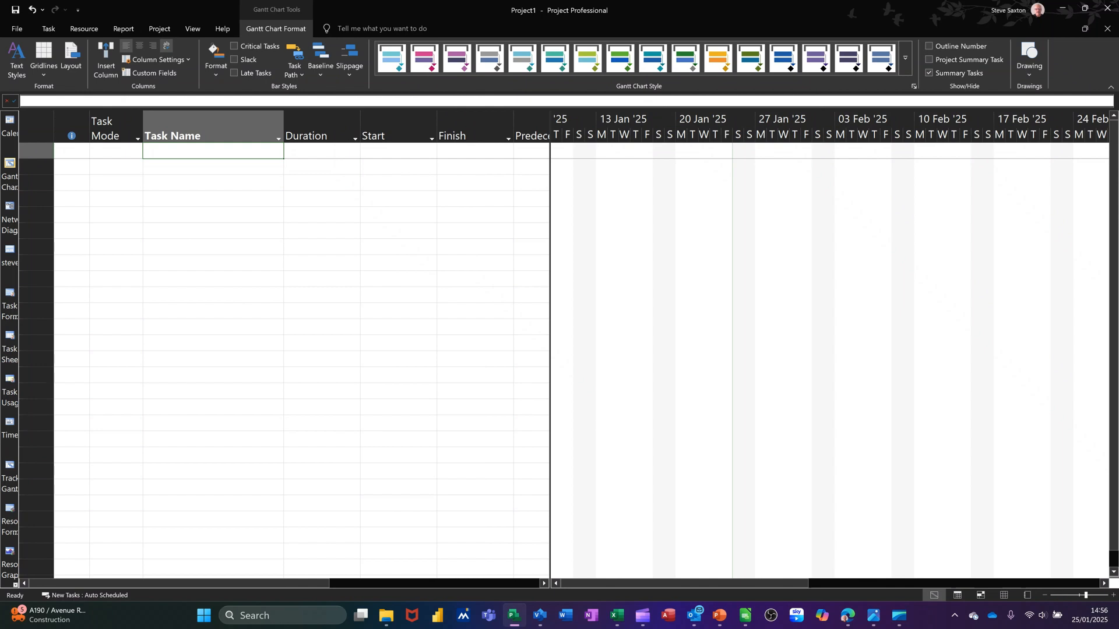
Enter Project A, Task 1, Task 2 and Task 3 as four consecutive task names.
{"action": "type", "text": "Project A"}
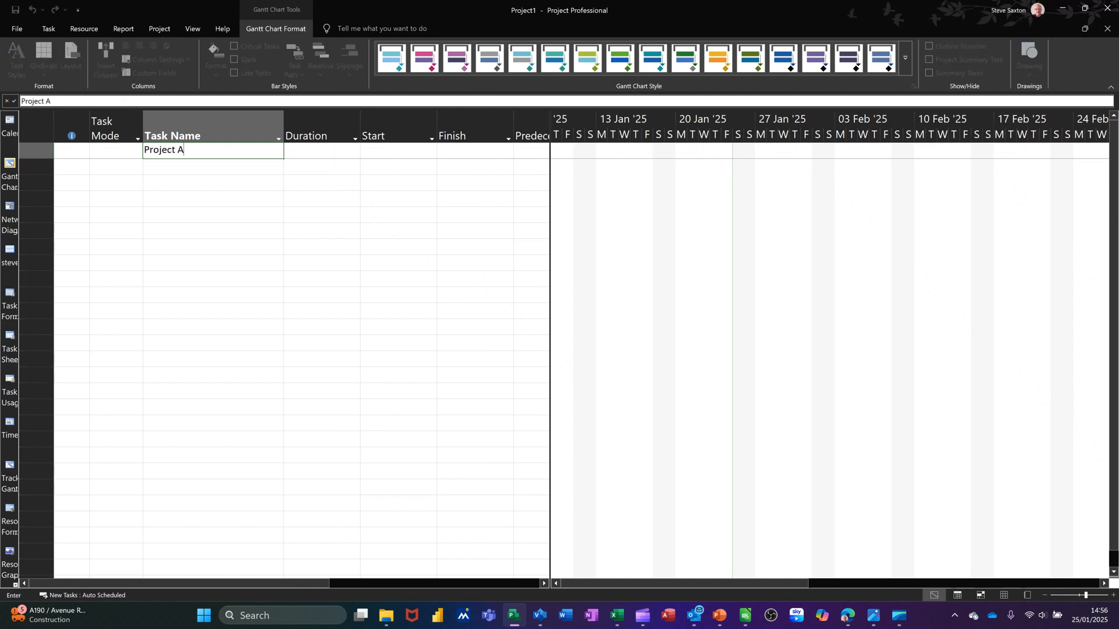
{"action": "key", "text": "Return"}
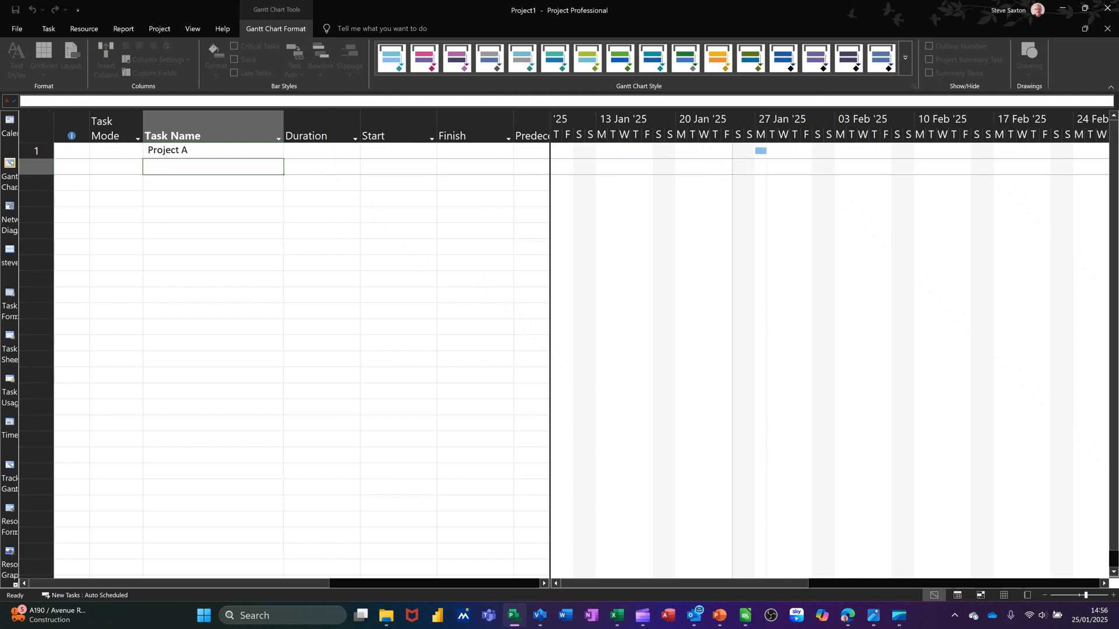
{"action": "type", "text": "Task "}
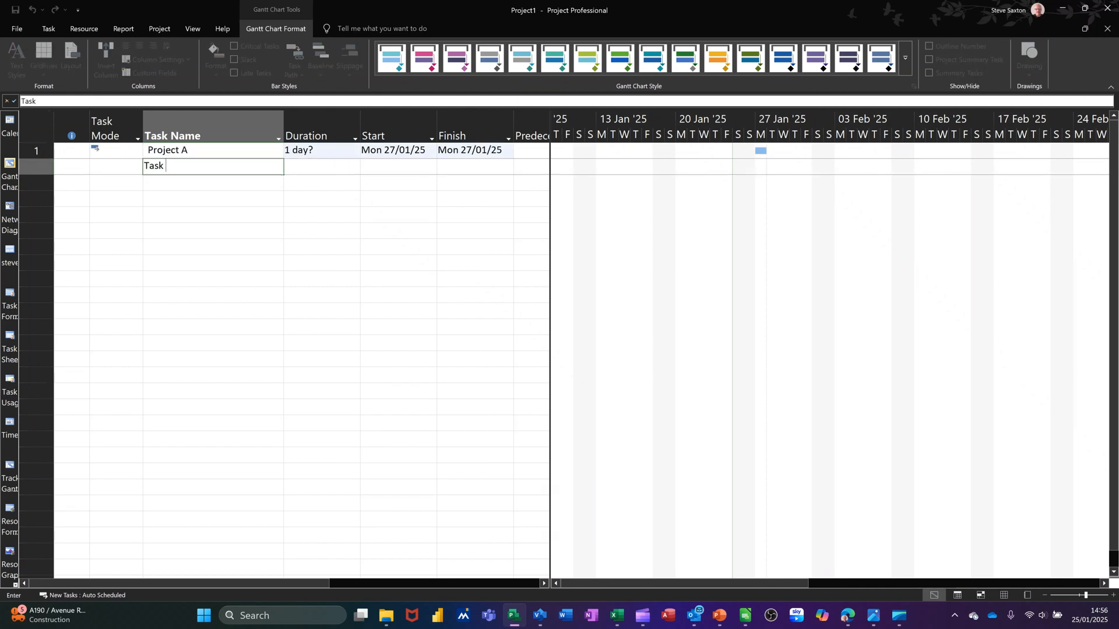
{"action": "type", "text": "1"}
{"action": "key", "text": "Return"}
{"action": "type", "text": "Task"}
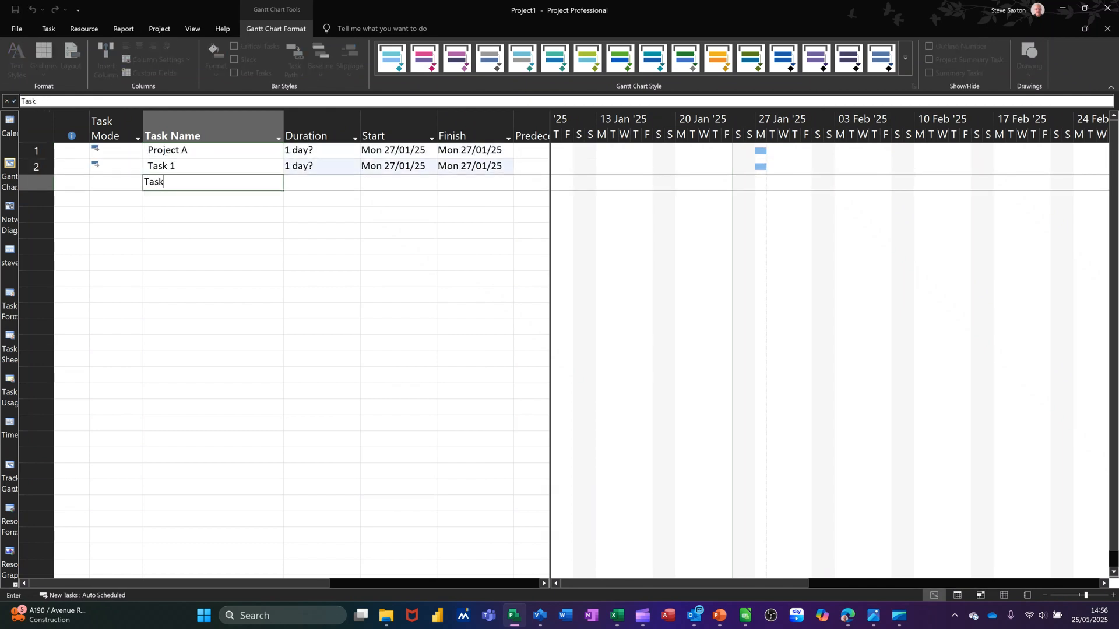
{"action": "type", "text": " 2"}
{"action": "key", "text": "Return"}
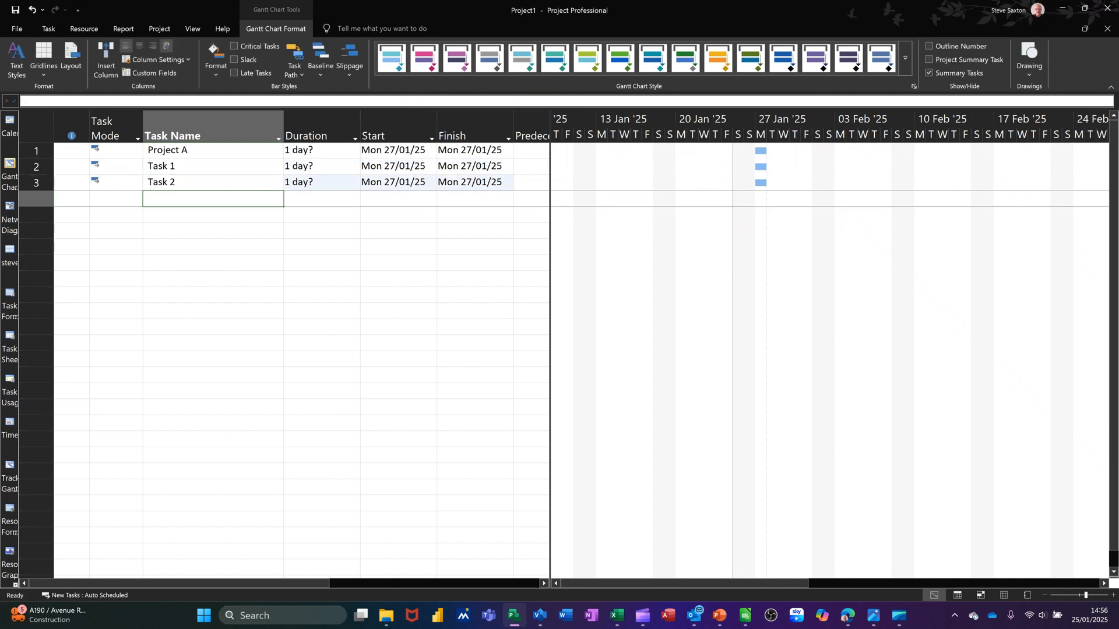
{"action": "type", "text": "Tas"}
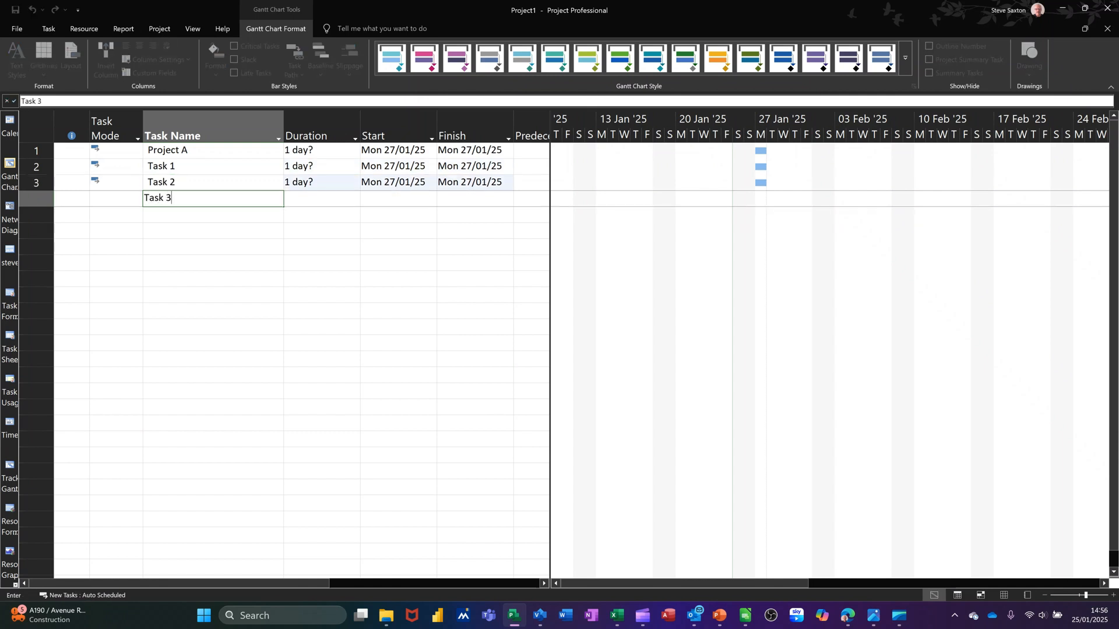
{"action": "type", "text": "k 3"}
{"action": "key", "text": "Return"}
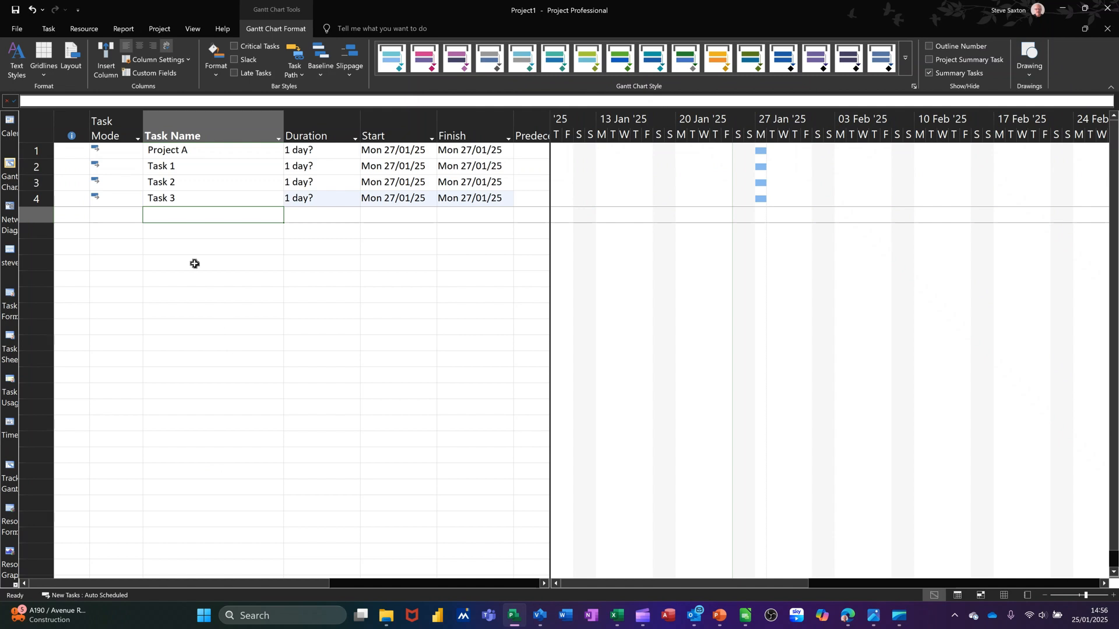
Indent Task 1, Task 2 and Task 3 beneath Project A and link the three in sequence.
{"action": "left_click_drag", "start_coordinate": [170, 165], "coordinate": [171, 198]}
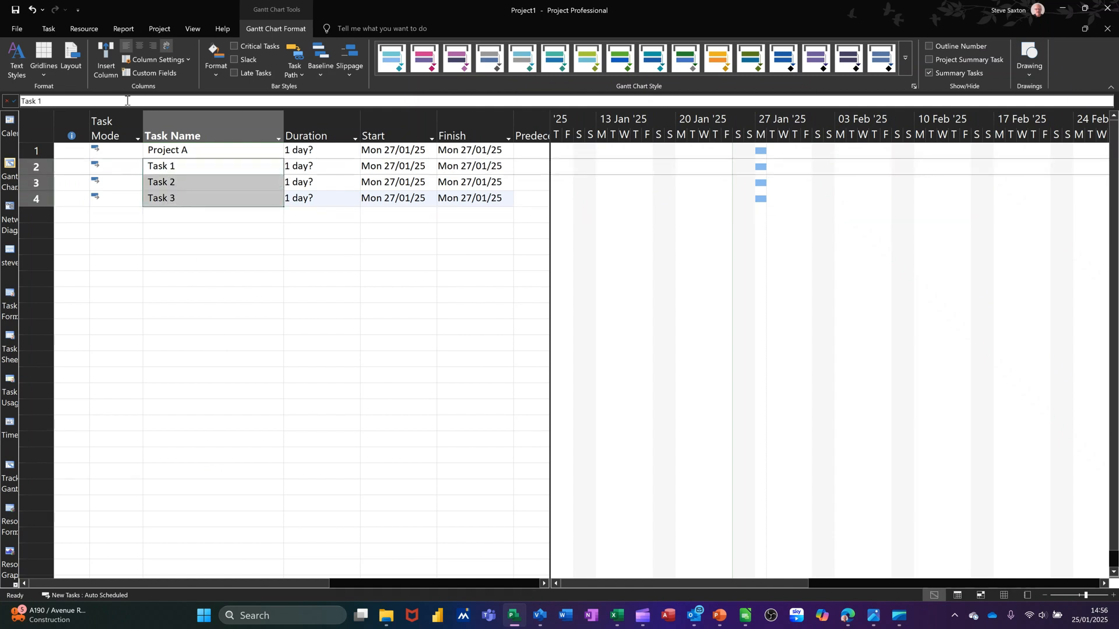
{"action": "left_click", "coordinate": [47, 29]}
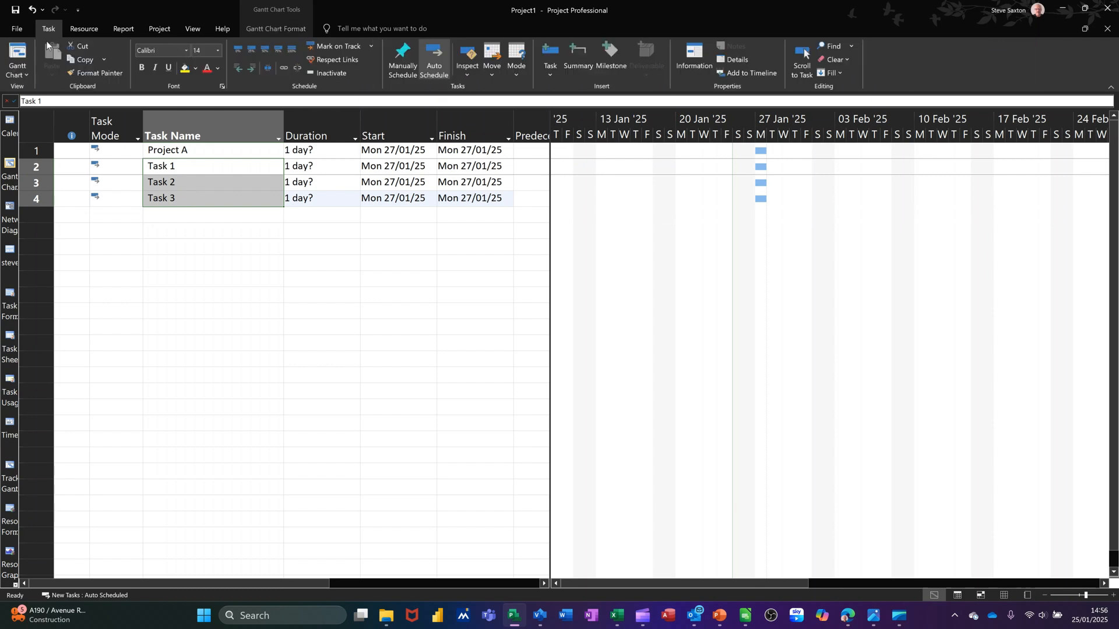
{"action": "left_click", "coordinate": [252, 69]}
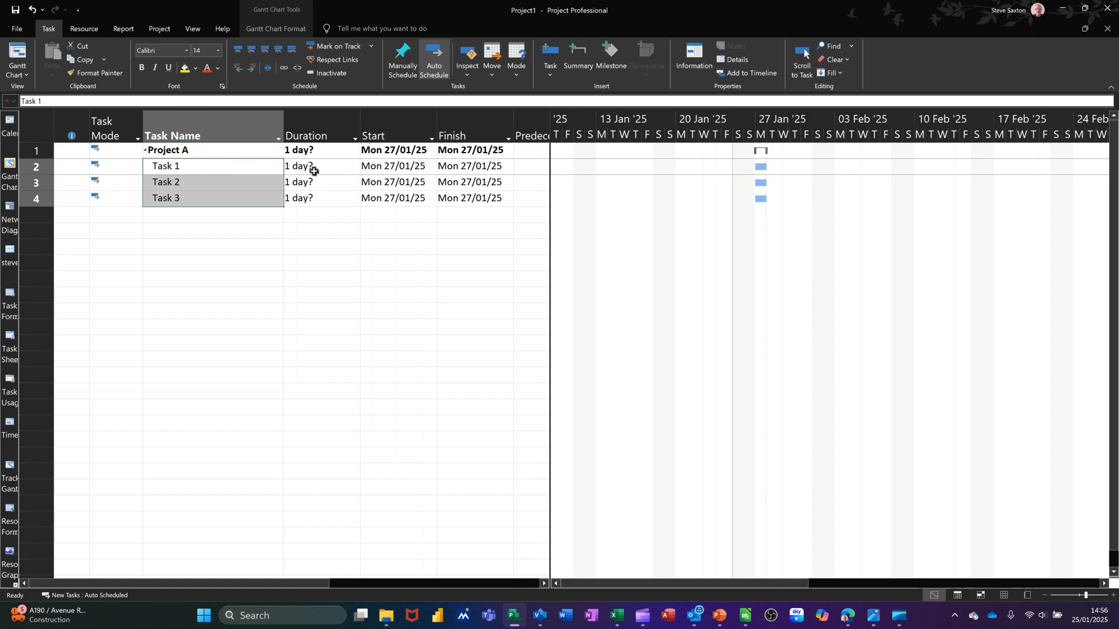
{"action": "left_click_drag", "start_coordinate": [235, 169], "coordinate": [233, 197]}
{"action": "left_click", "coordinate": [285, 67]}
Set the durations of Task 1, Task 2 and Task 3 to 1, 2 and 1 days.
{"action": "left_click", "coordinate": [310, 169]}
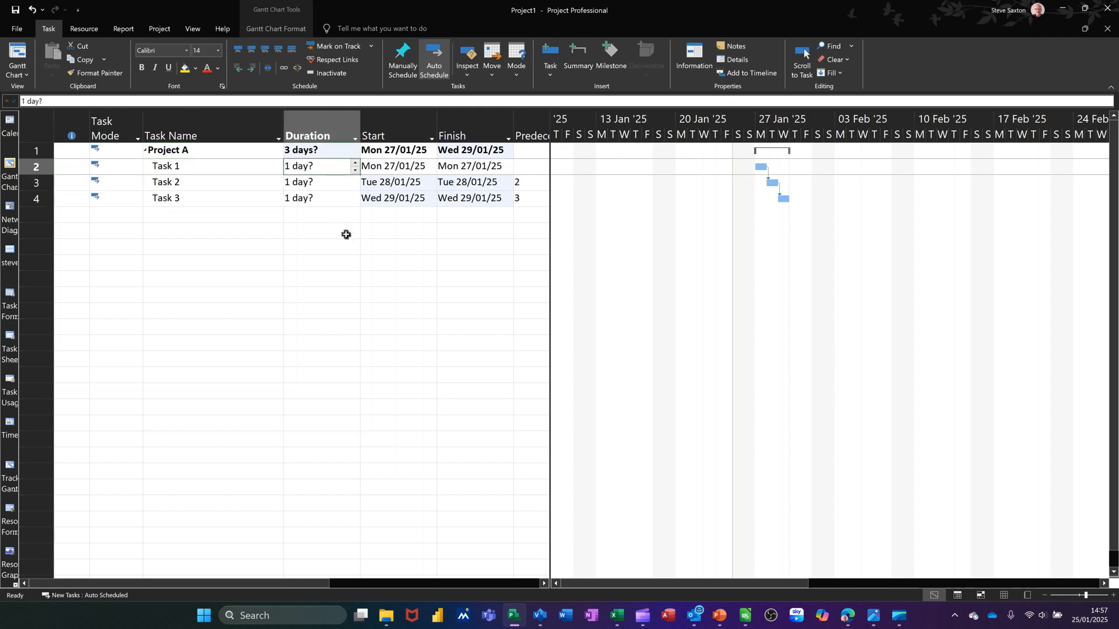
{"action": "type", "text": "1"}
{"action": "key", "text": "Return"}
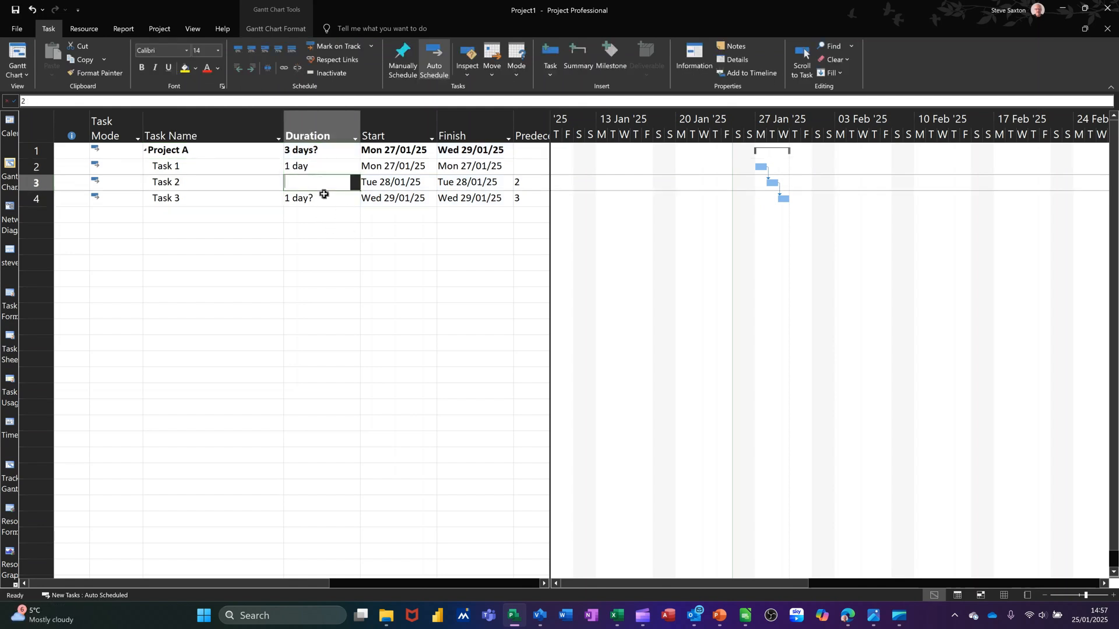
{"action": "type", "text": "2"}
{"action": "key", "text": "Return"}
{"action": "type", "text": "1"}
{"action": "key", "text": "Return"}
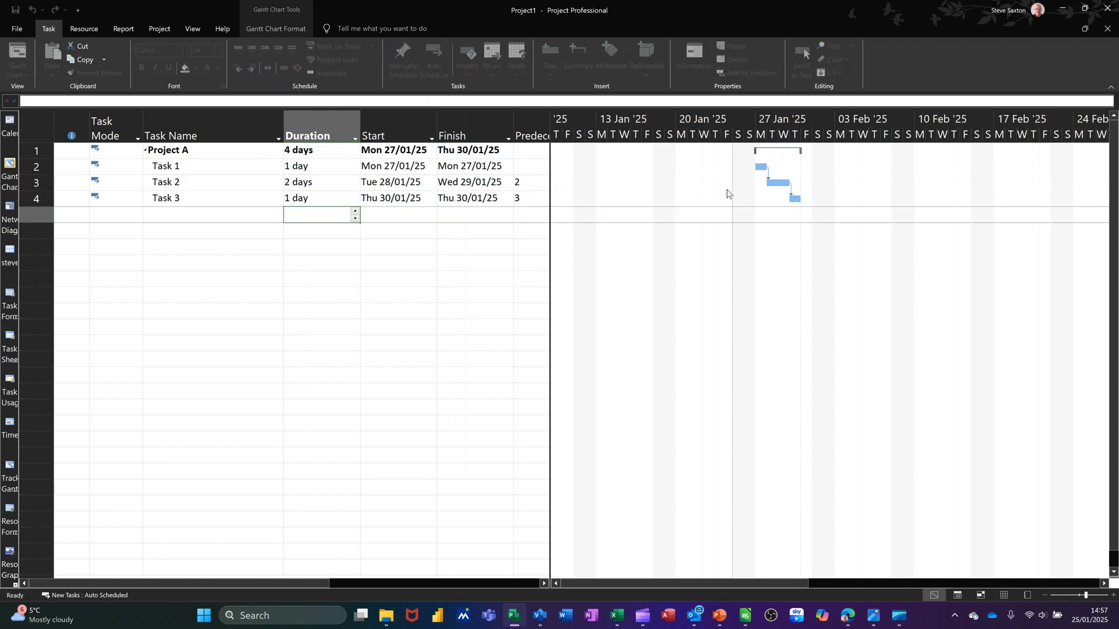
Set the Task bar style to show Name as the text to the right of each bar.
{"action": "double_click", "coordinate": [692, 188]}
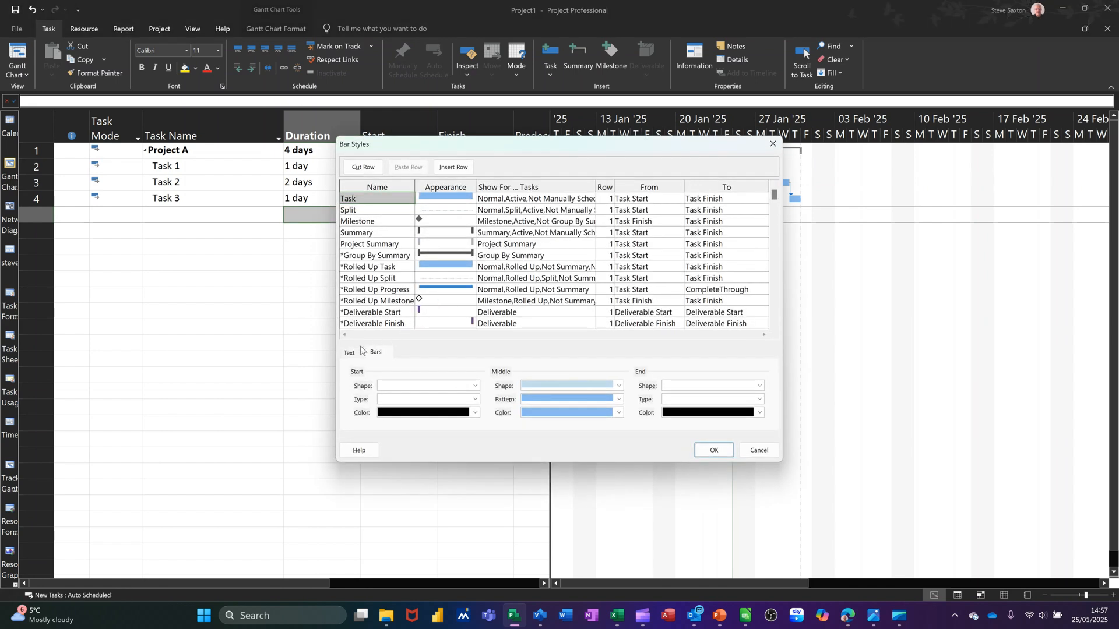
{"action": "left_click", "coordinate": [350, 352]}
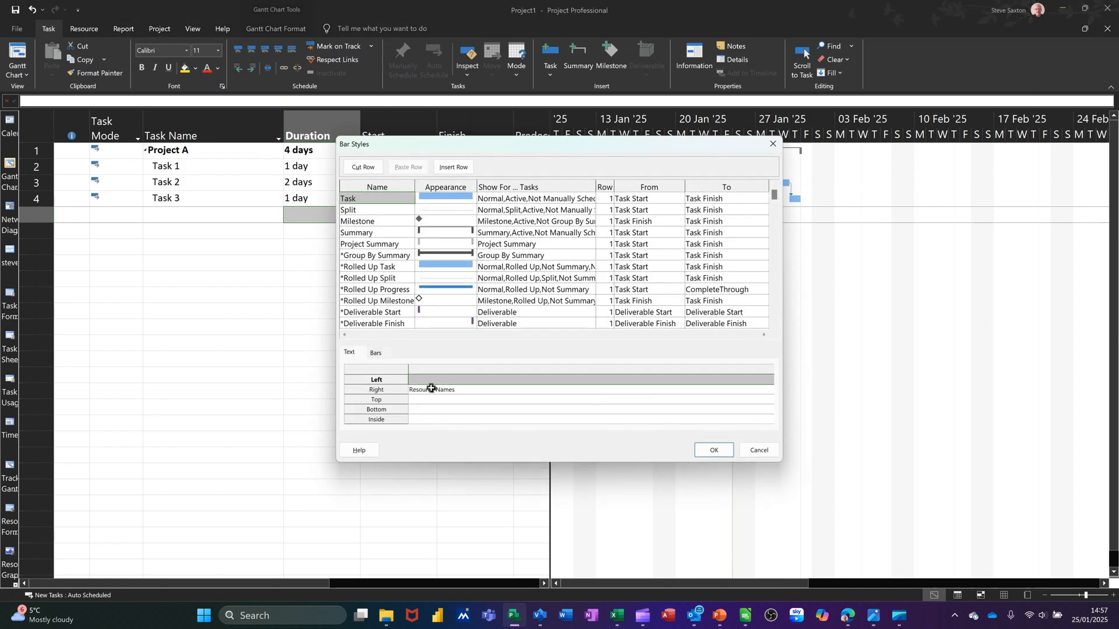
{"action": "left_click", "coordinate": [483, 388]}
{"action": "type", "text": "Name"}
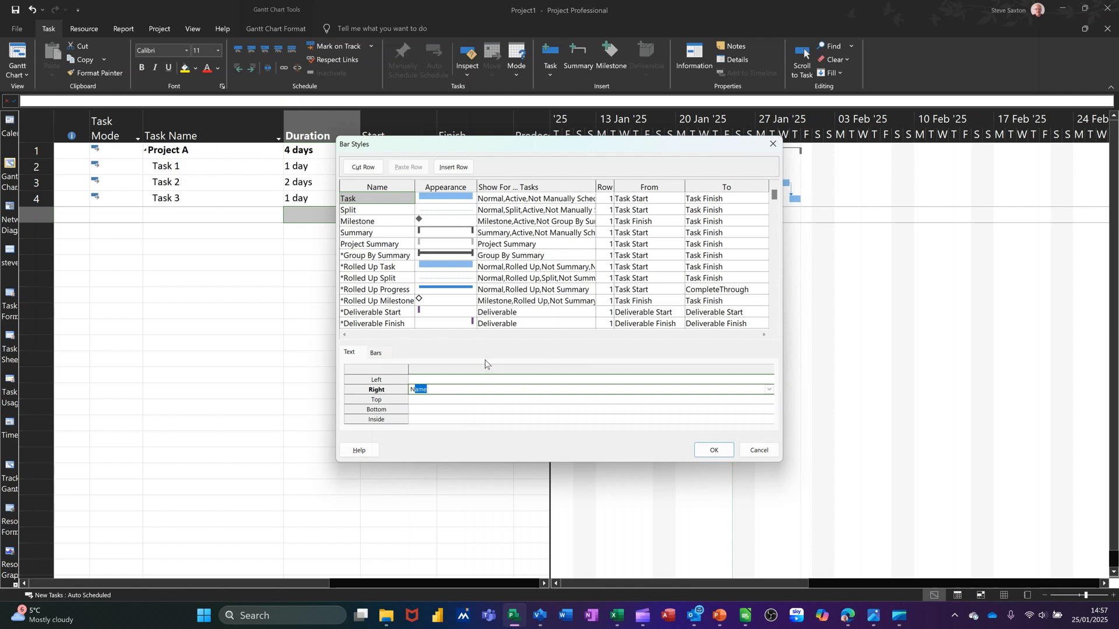
{"action": "left_click", "coordinate": [713, 450]}
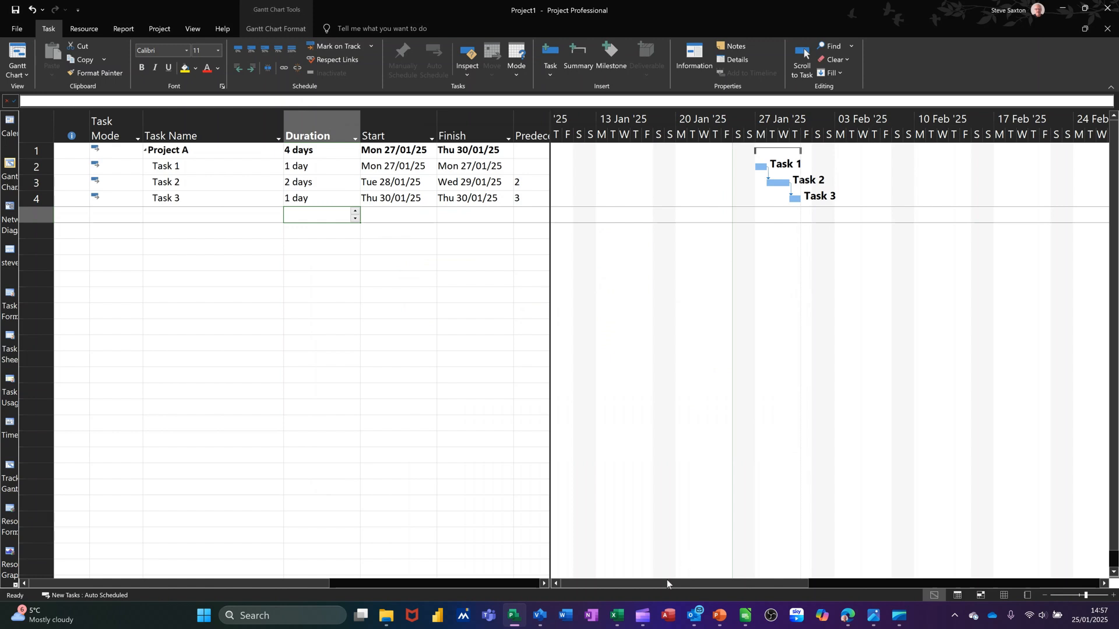
Widen the task table to expose the full Predecessors column and highlight critical tasks on the Gantt chart.
{"action": "left_click_drag", "start_coordinate": [673, 582], "coordinate": [729, 582]}
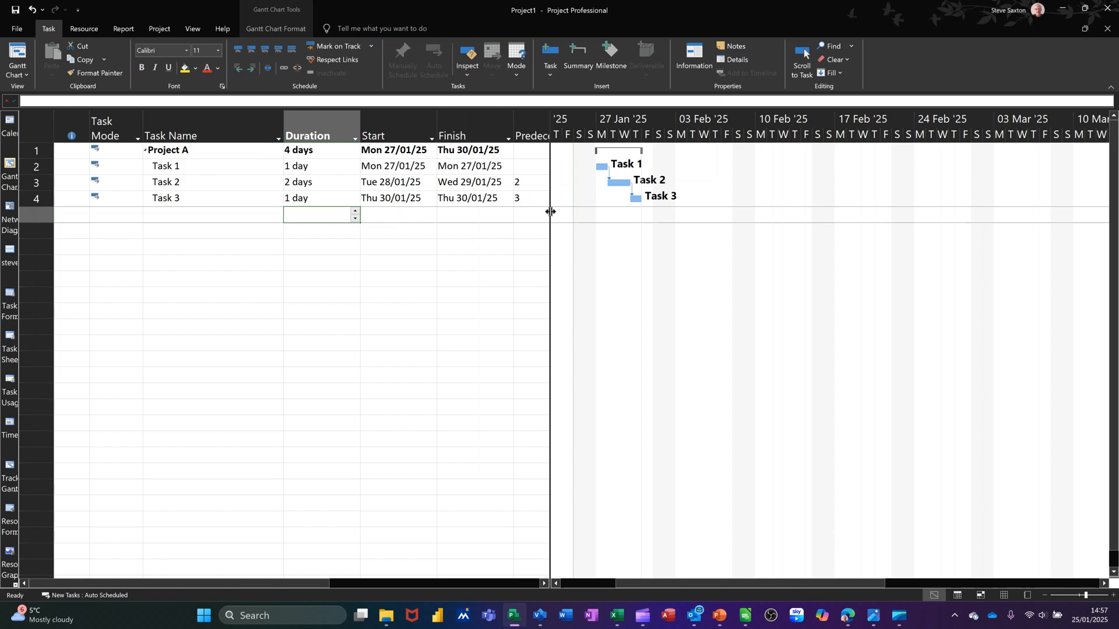
{"action": "left_click_drag", "start_coordinate": [550, 212], "coordinate": [597, 212]}
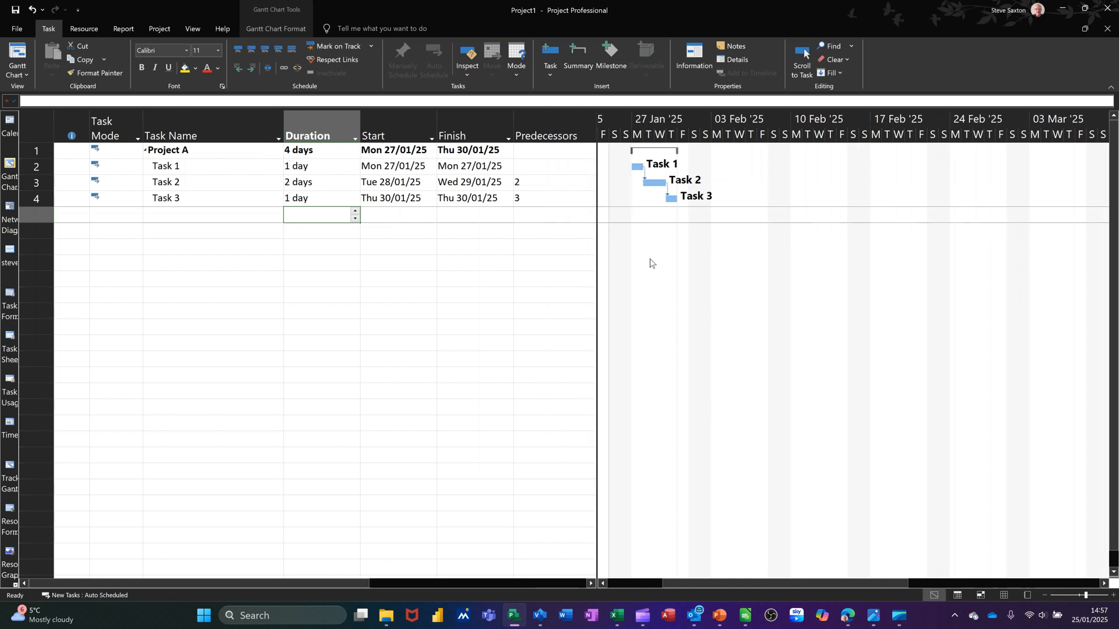
{"action": "left_click", "coordinate": [262, 33]}
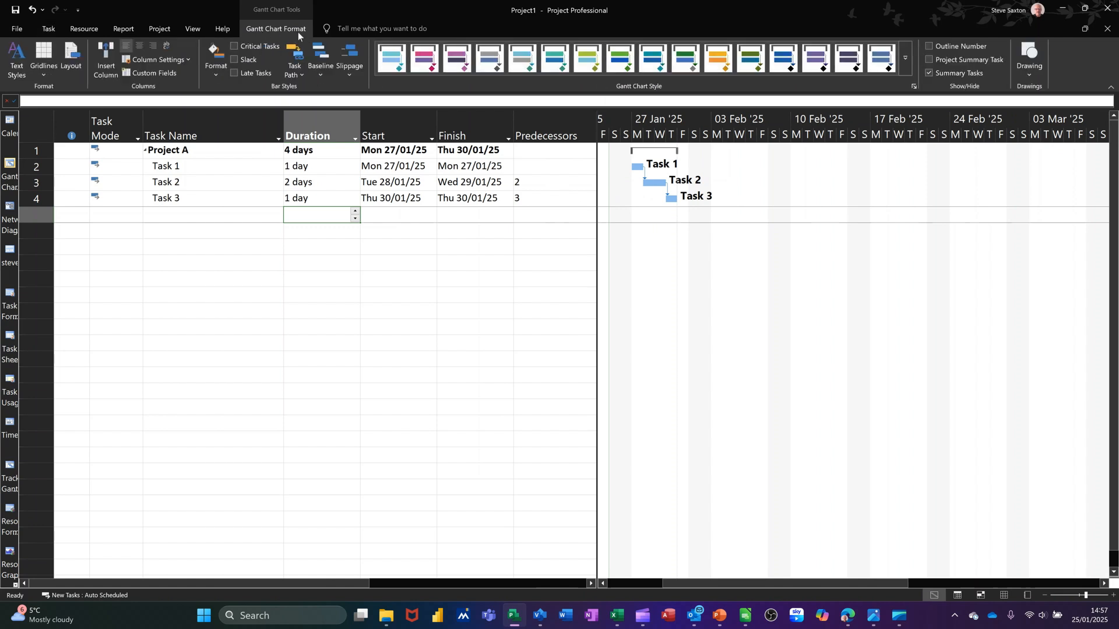
{"action": "left_click", "coordinate": [234, 46]}
Set a 2-day lag on Task 3's link to its predecessor Task 2.
{"action": "left_click", "coordinate": [533, 200]}
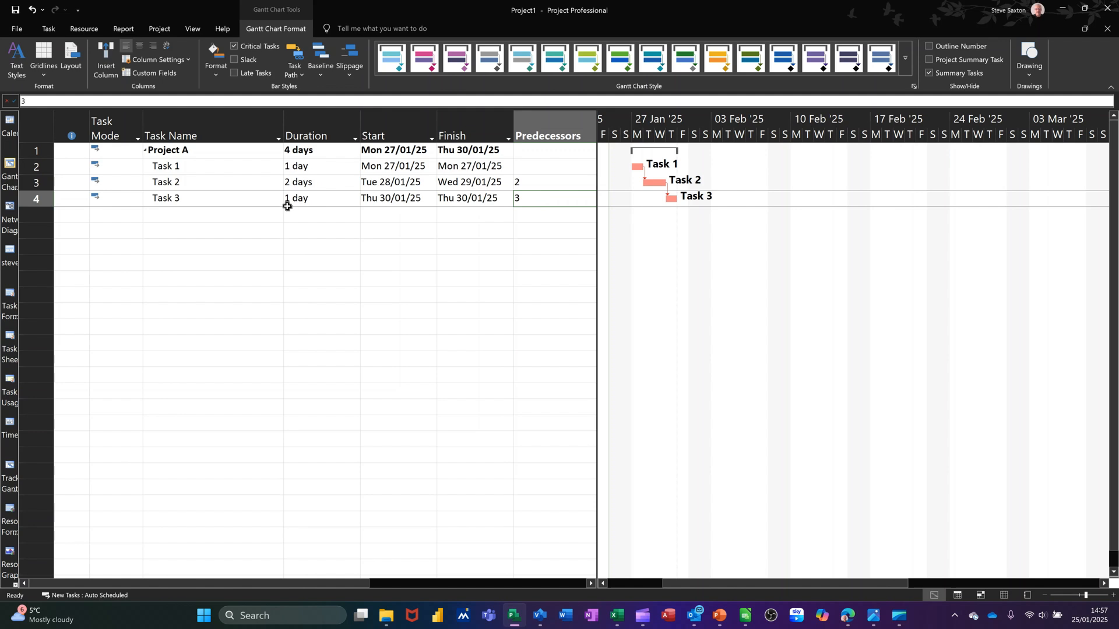
{"action": "double_click", "coordinate": [230, 201]}
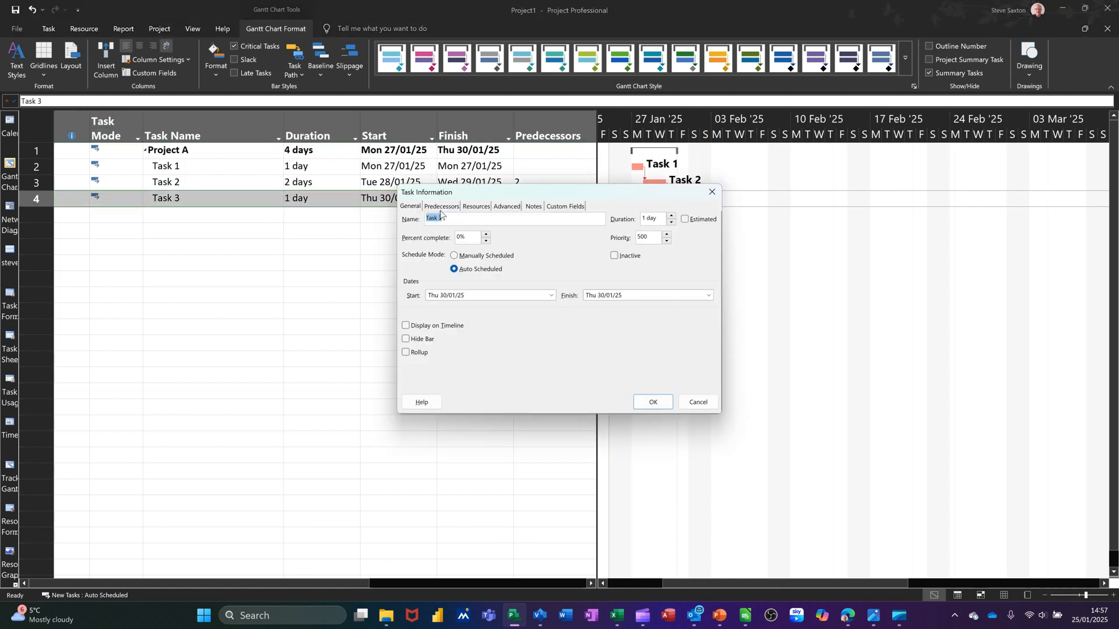
{"action": "left_click", "coordinate": [441, 207]}
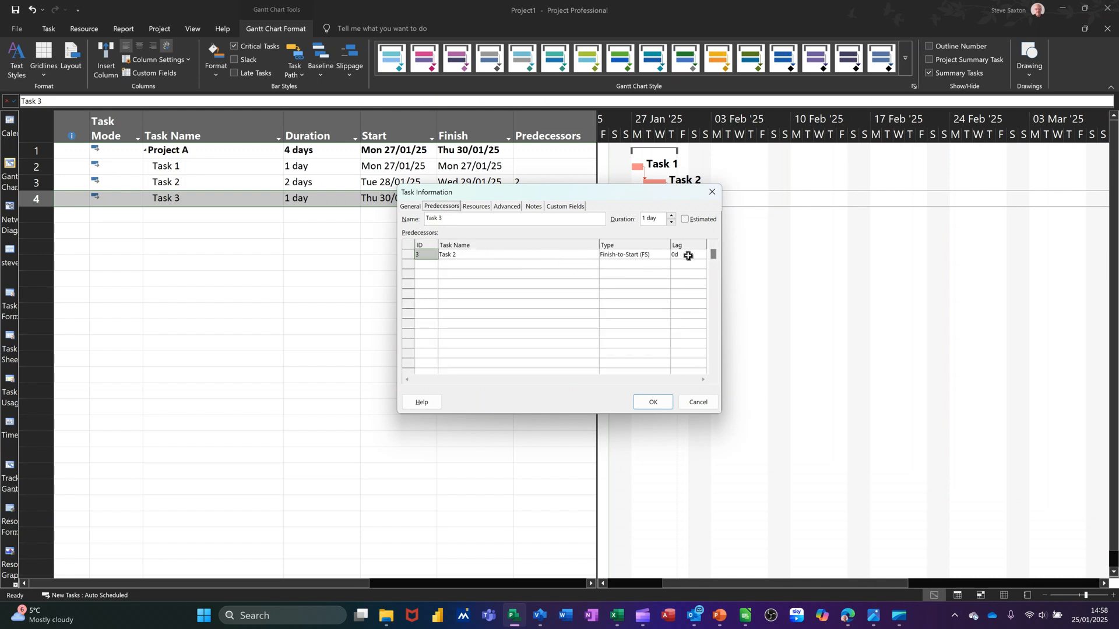
{"action": "left_click", "coordinate": [688, 255]}
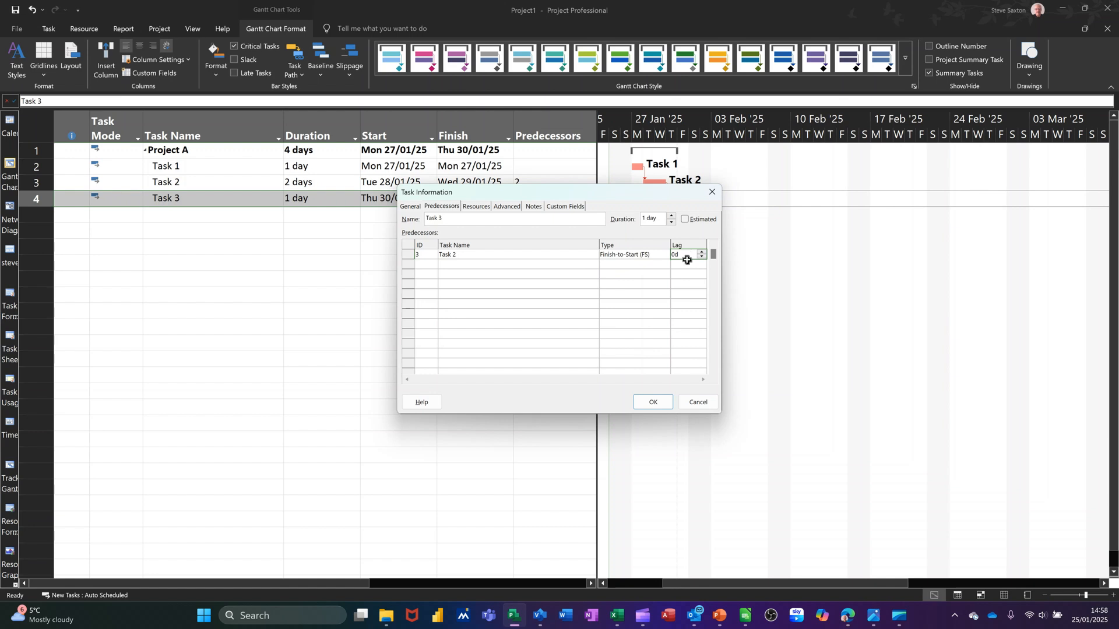
{"action": "type", "text": "2"}
{"action": "left_click", "coordinate": [646, 403]}
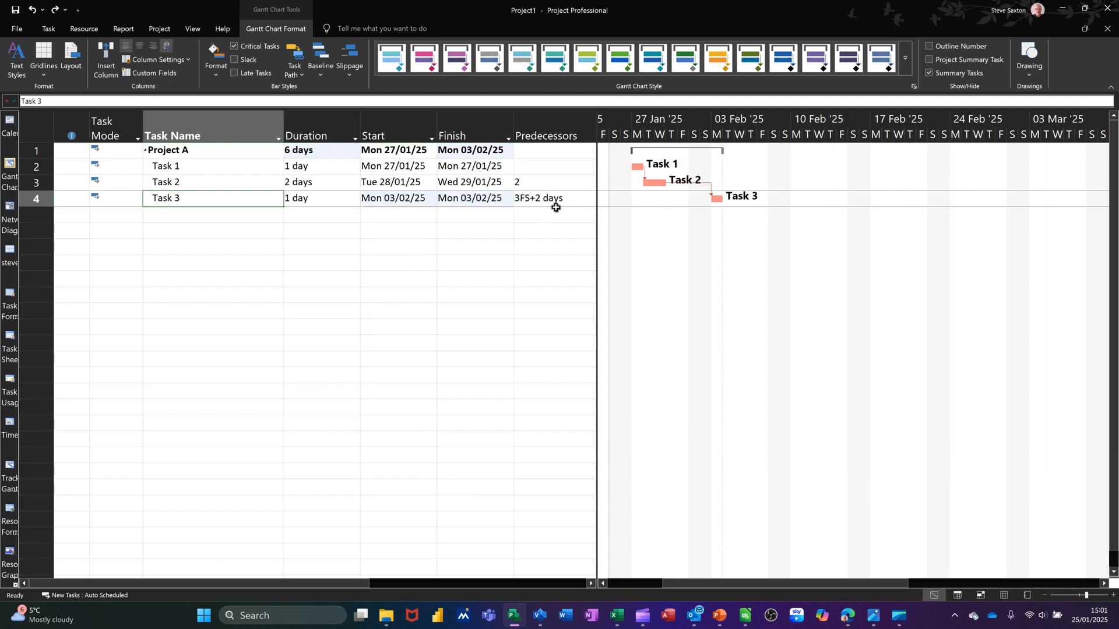
Change the lag on Task 3's link from Task 2 to a lead of -2 days.
{"action": "left_click", "coordinate": [244, 197]}
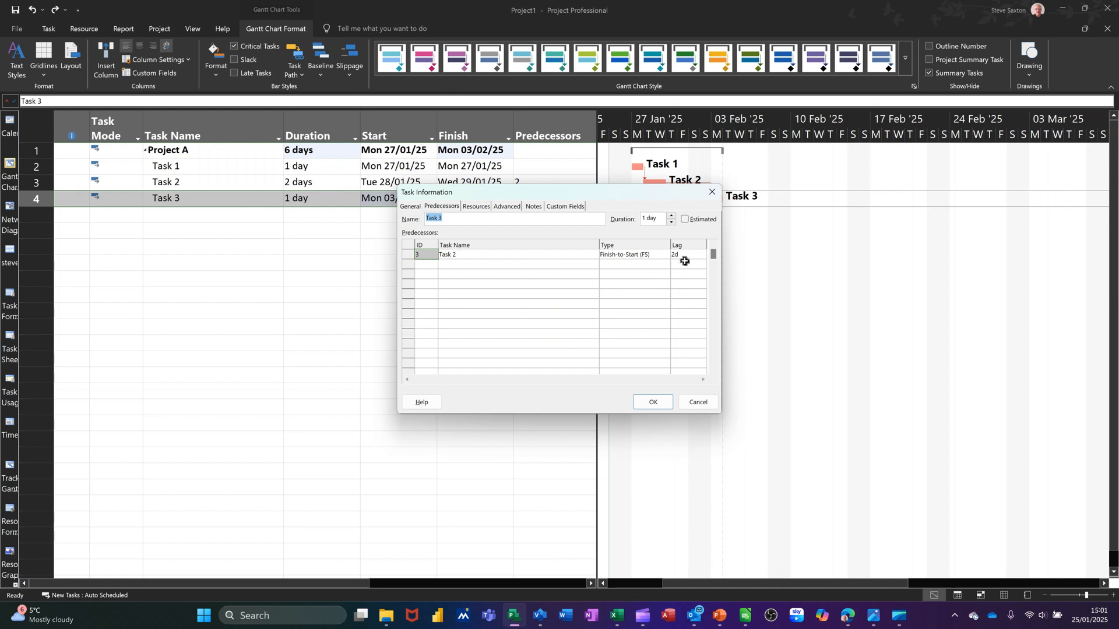
{"action": "left_click", "coordinate": [683, 255]}
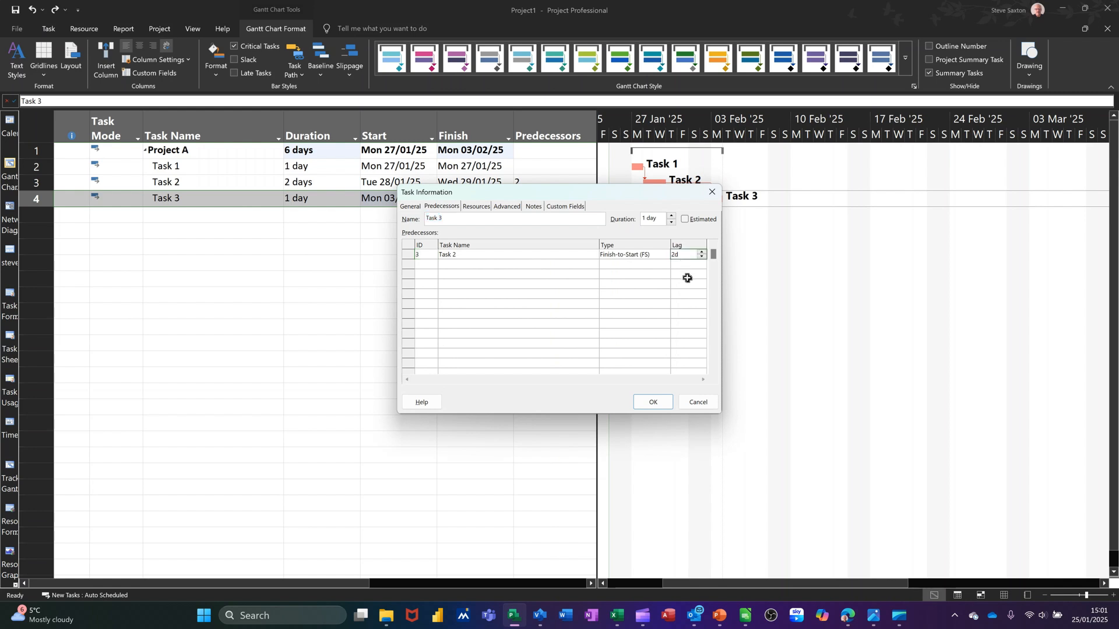
{"action": "key", "text": "BackSpace"}
{"action": "key", "text": "BackSpace"}
{"action": "left_click", "coordinate": [651, 404]}
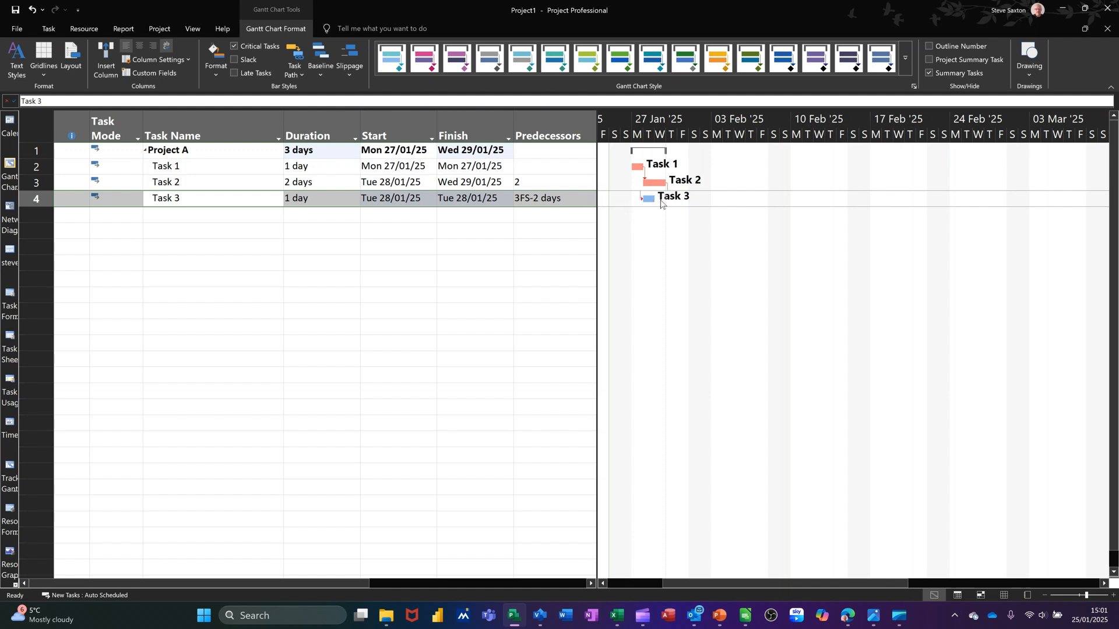
Replace Task 3's predecessor entry with the start-to-start link 3SS.
{"action": "left_click", "coordinate": [547, 201]}
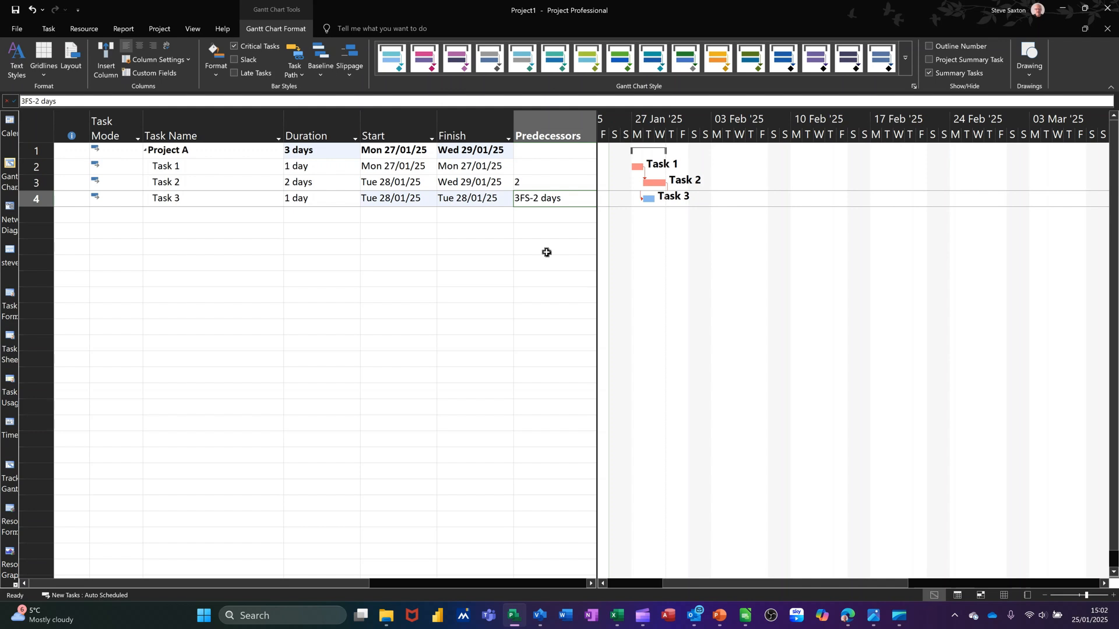
{"action": "type", "text": "3"}
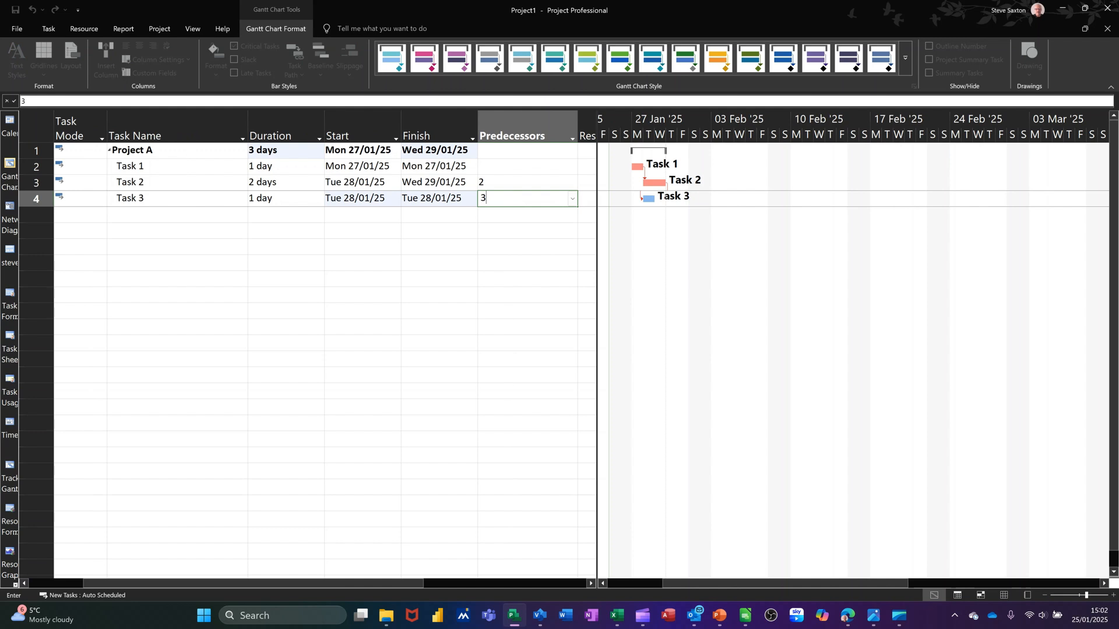
{"action": "type", "text": "ss"}
{"action": "key", "text": "Return"}
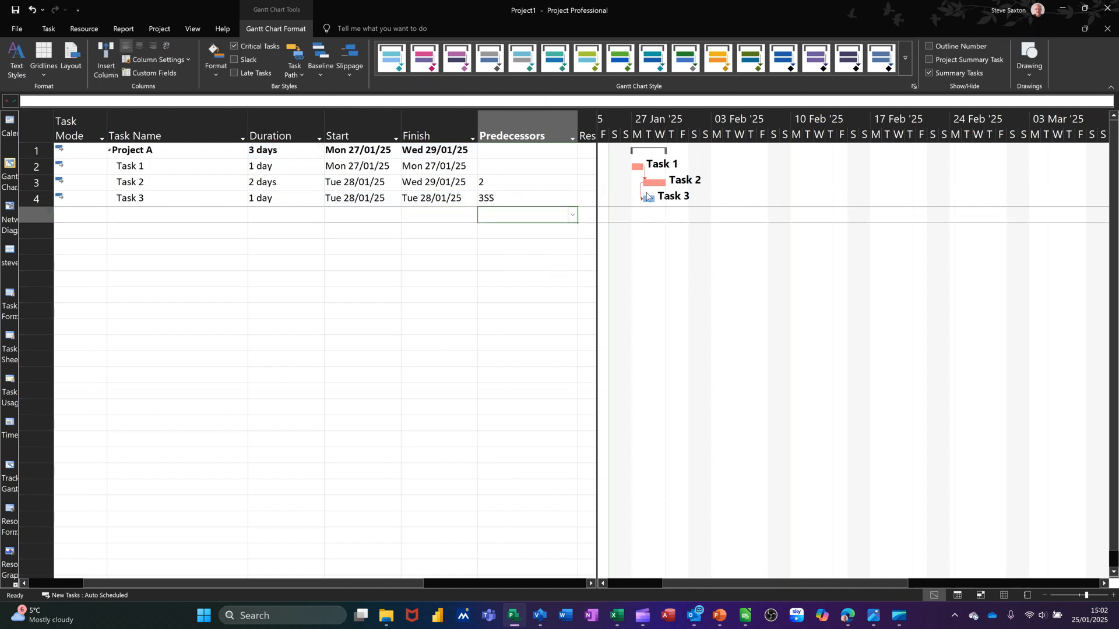
Set a 1-day lag on Task 3's start-to-start link with Task 2.
{"action": "left_click", "coordinate": [519, 200]}
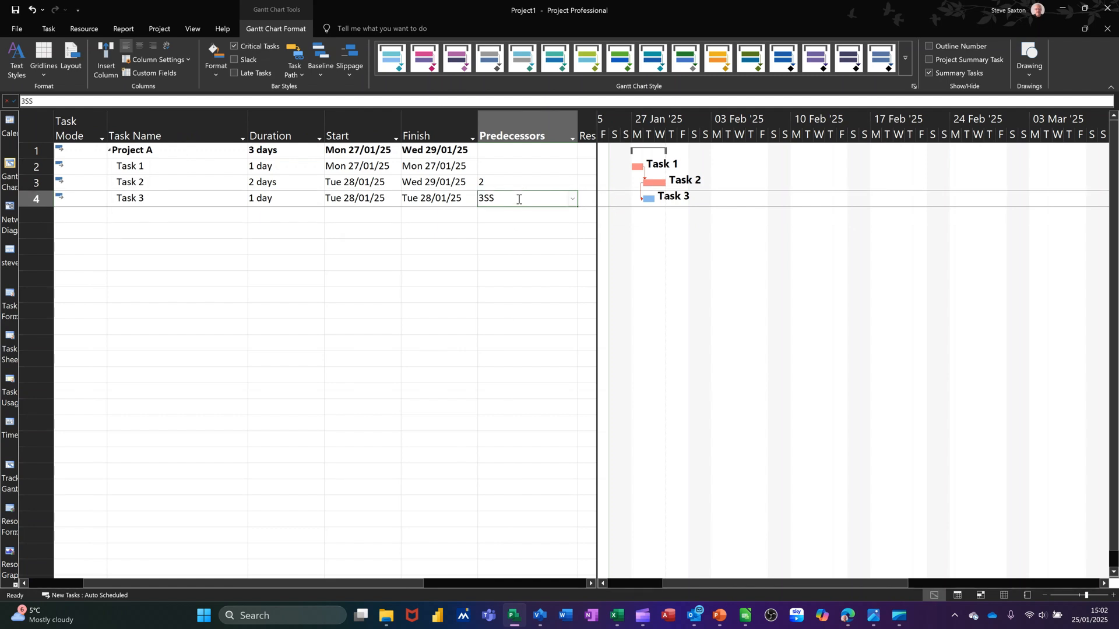
{"action": "double_click", "coordinate": [519, 199]}
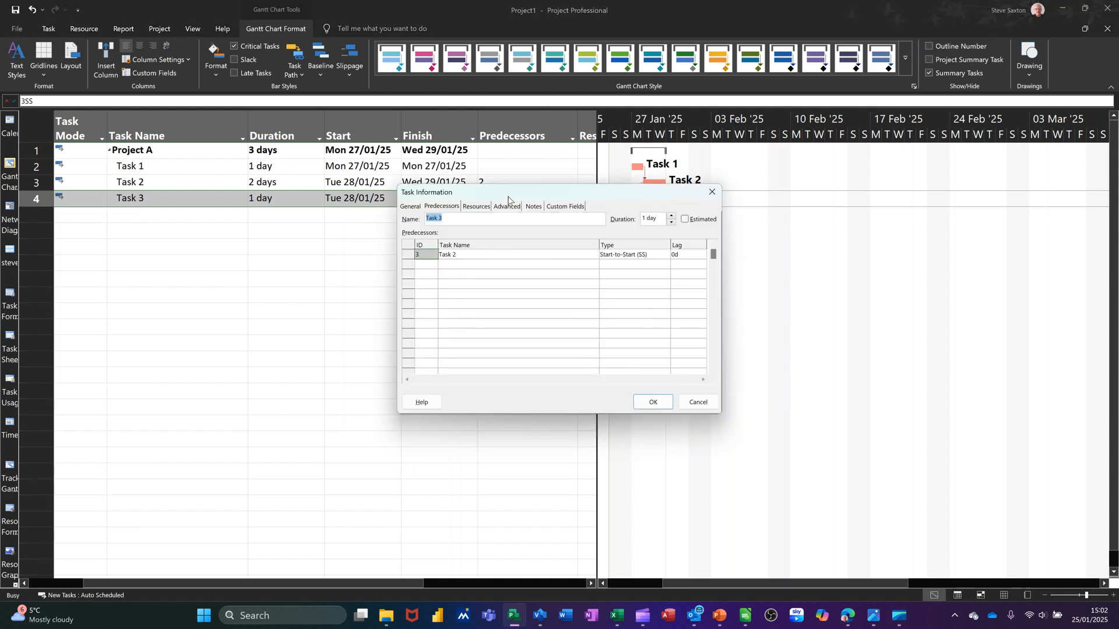
{"action": "left_click", "coordinate": [680, 256]}
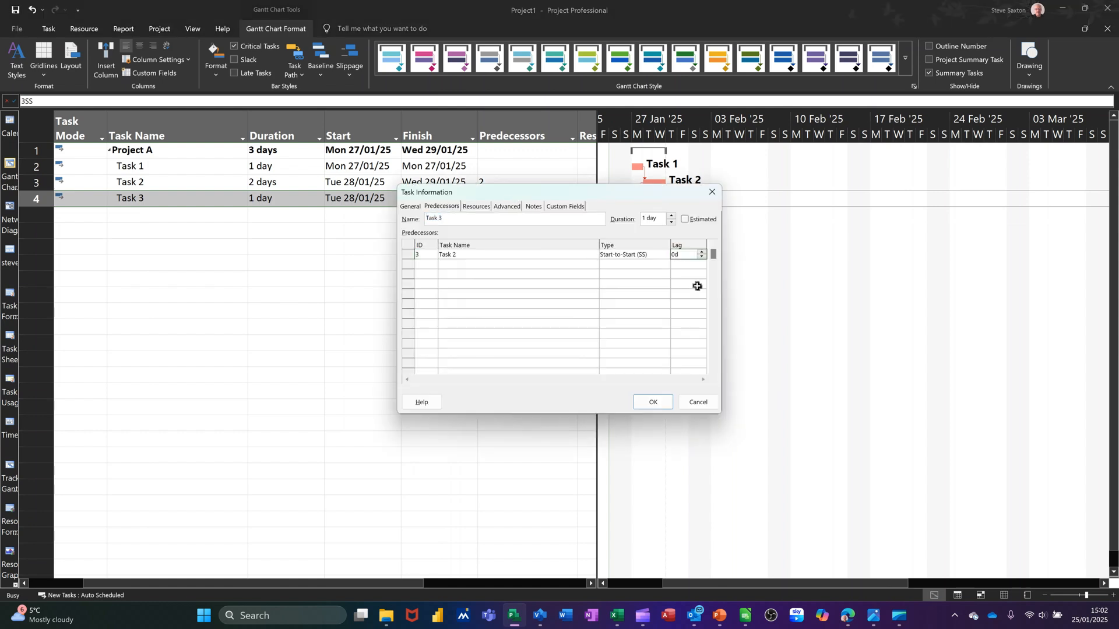
{"action": "type", "text": "1"}
{"action": "left_click", "coordinate": [653, 402]}
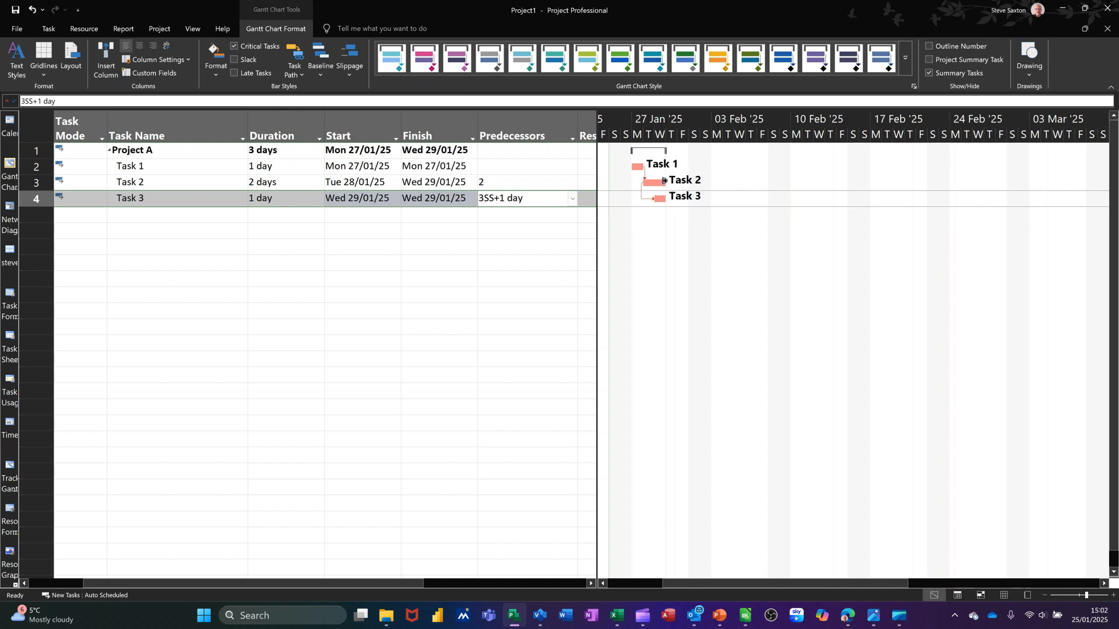
Set Task 2's duration to 4 days.
{"action": "left_click", "coordinate": [278, 185]}
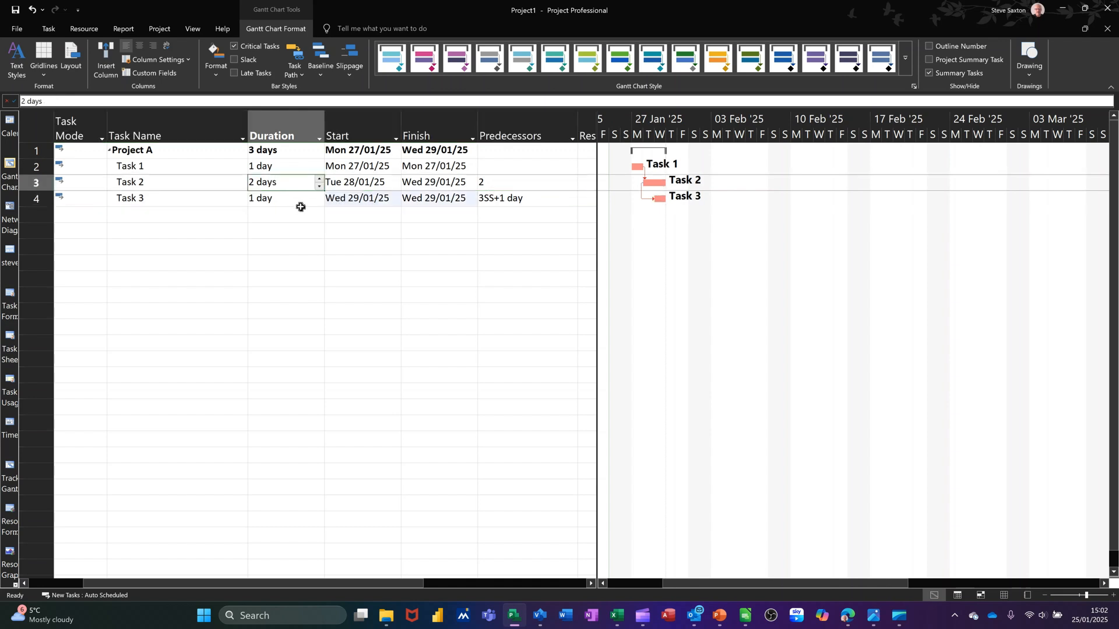
{"action": "type", "text": "4"}
{"action": "left_click", "coordinate": [208, 217]}
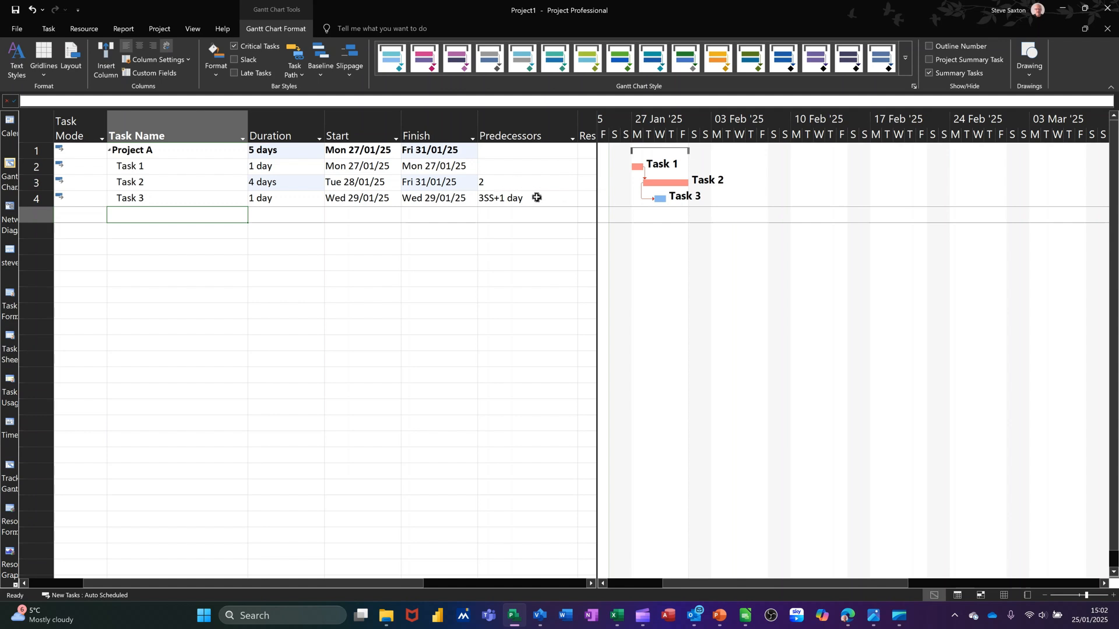
Review the link type and lag in Task 3's predecessor details, then close them without changes.
{"action": "left_click", "coordinate": [535, 200]}
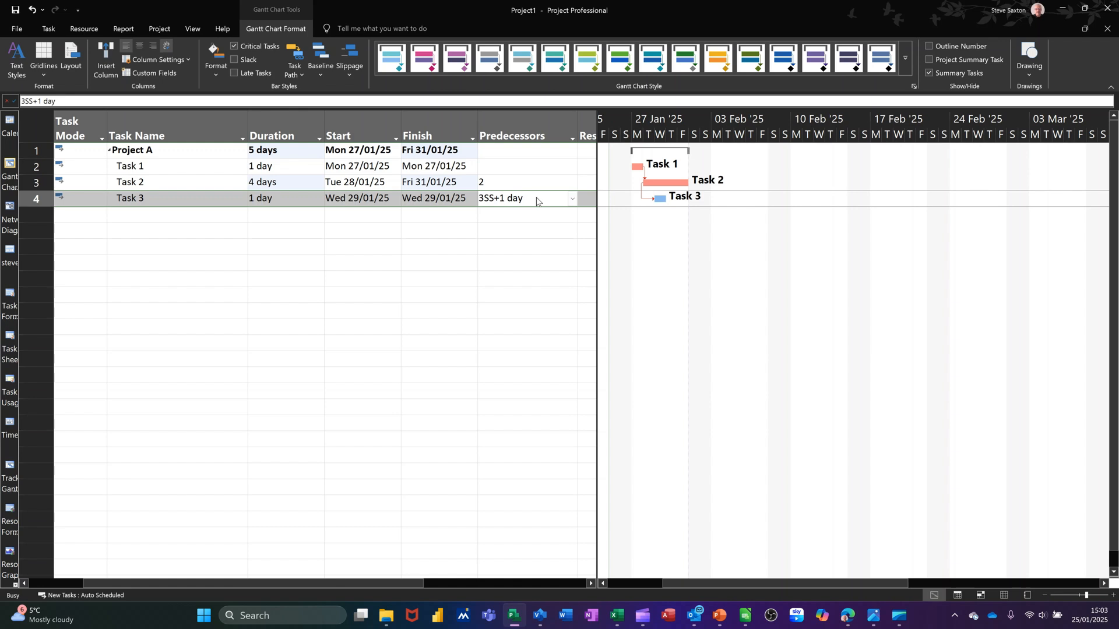
{"action": "double_click", "coordinate": [536, 200]}
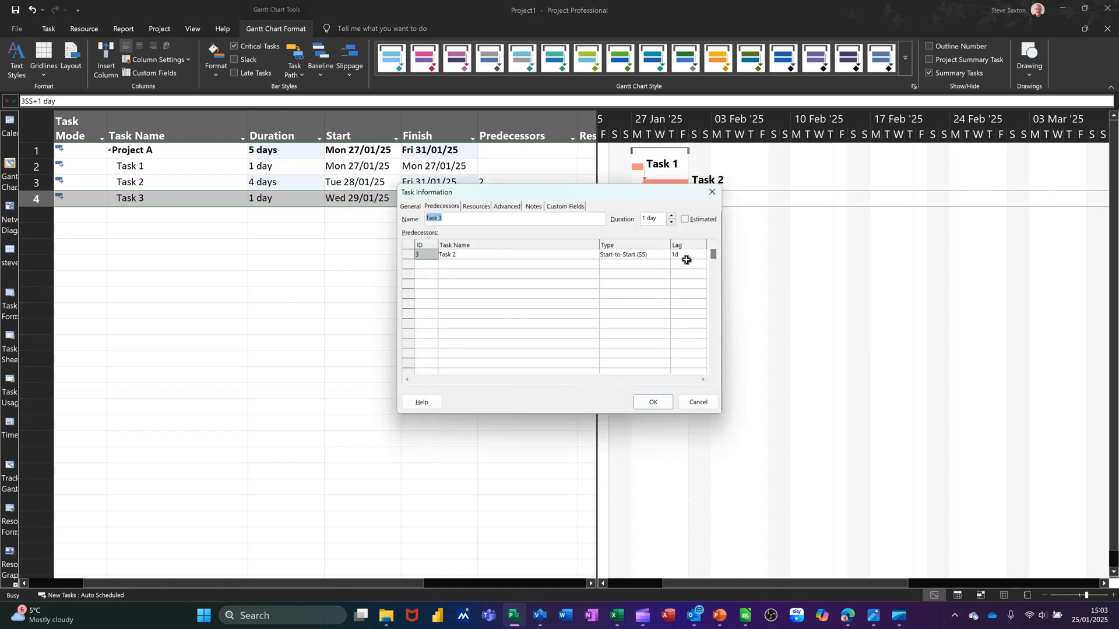
{"action": "left_click", "coordinate": [698, 403]}
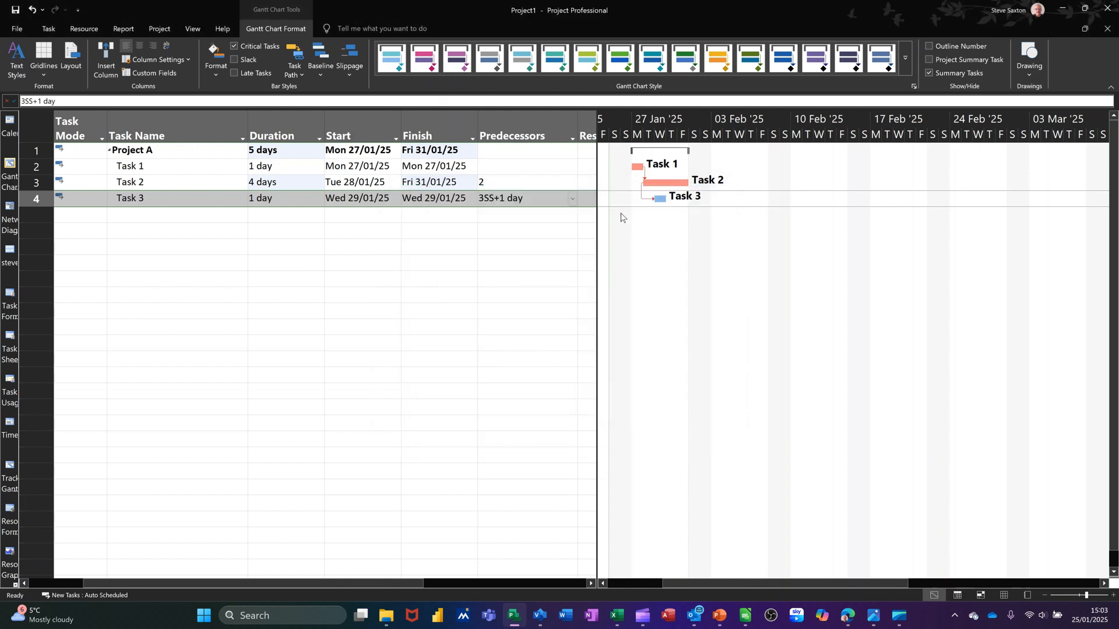